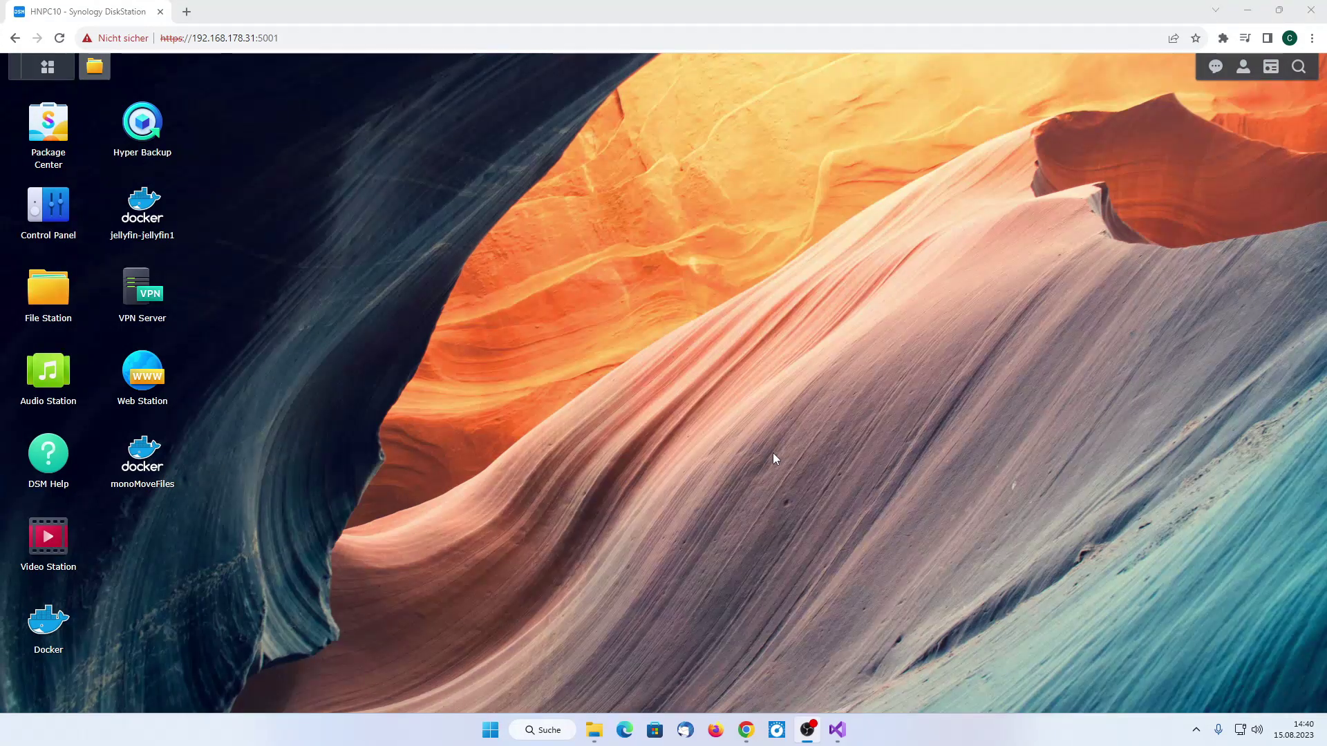
# Search Package Center for docker and open the installed Docker package, version 20.10.3-1308
pyautogui.click(56, 141)
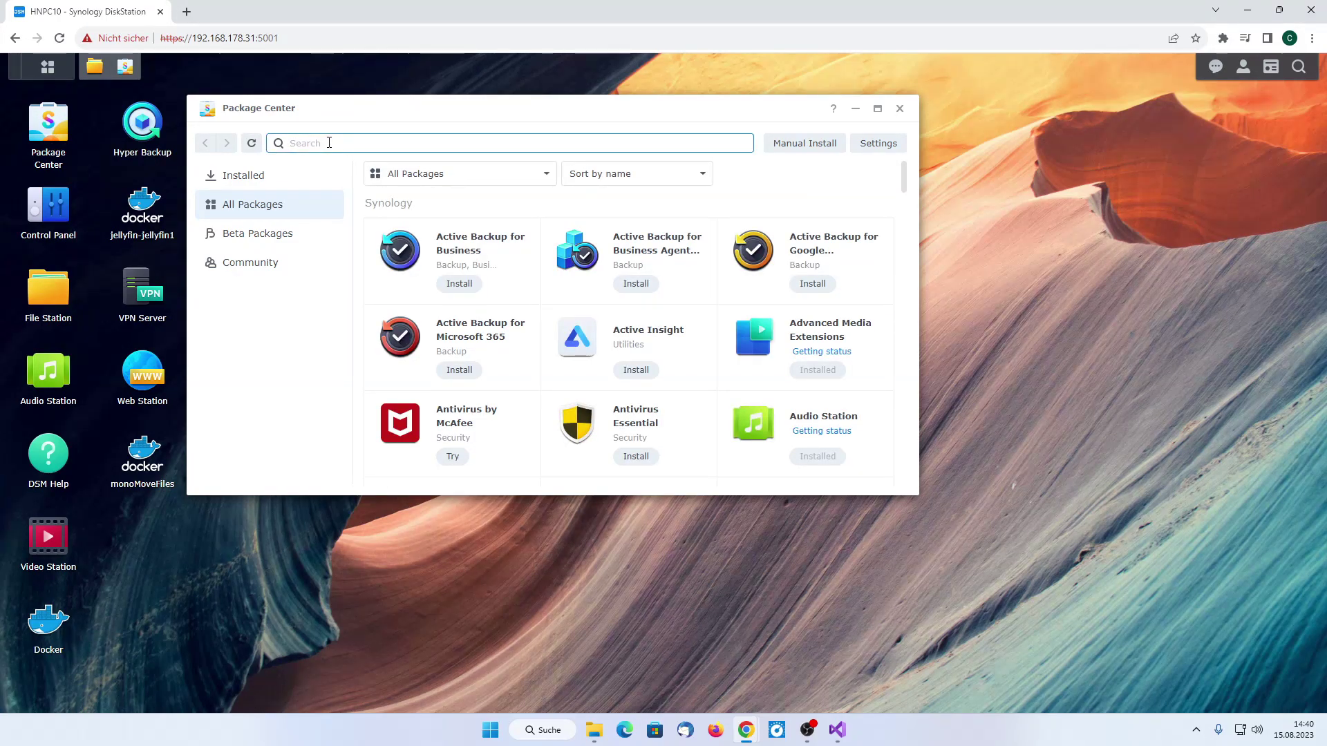
pyautogui.write('docker')
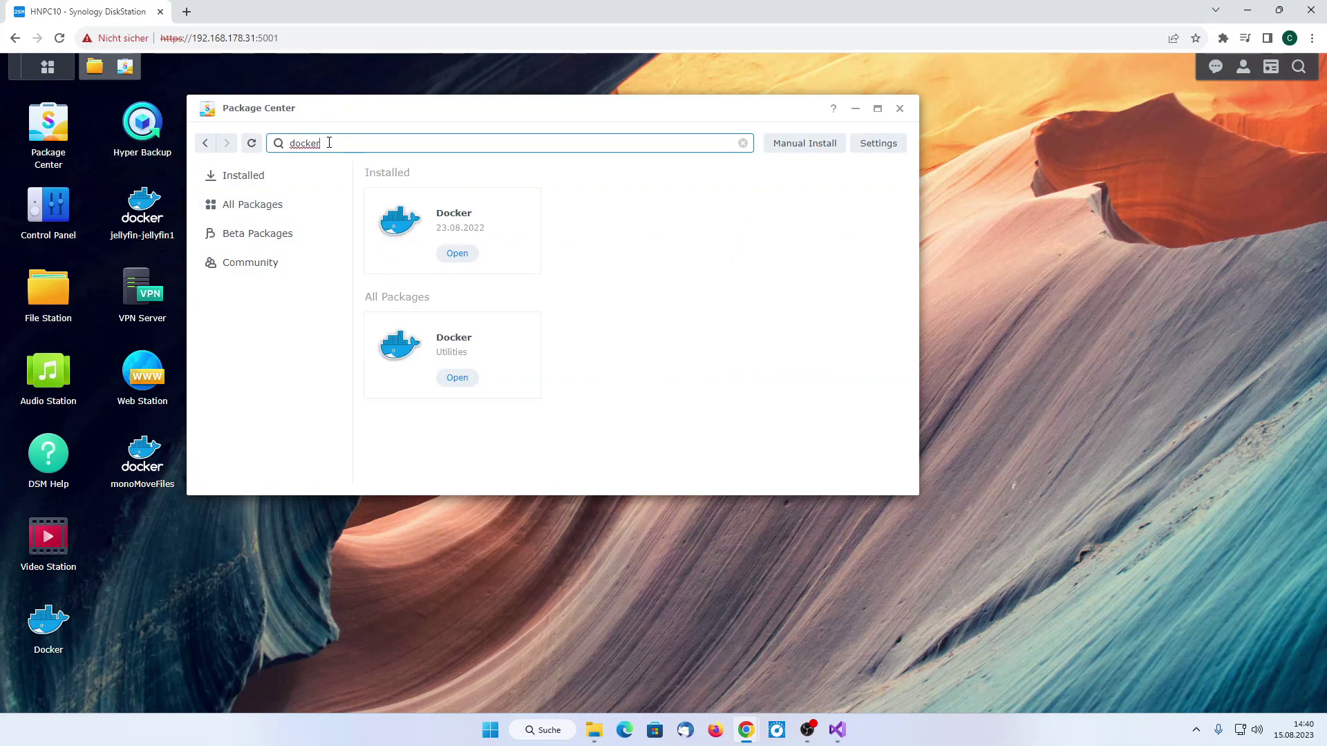
pyautogui.click(432, 212)
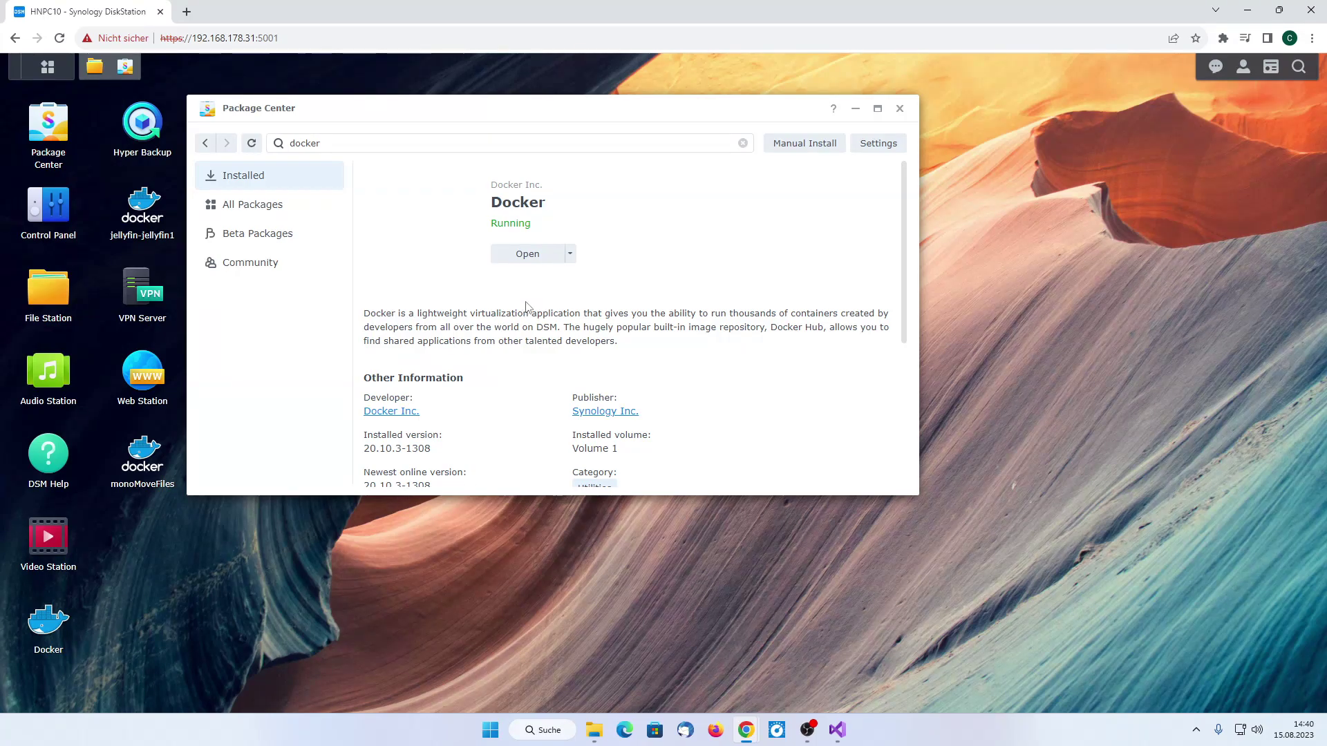
# In the Docker app, search the image registry for mono
pyautogui.click(527, 254)
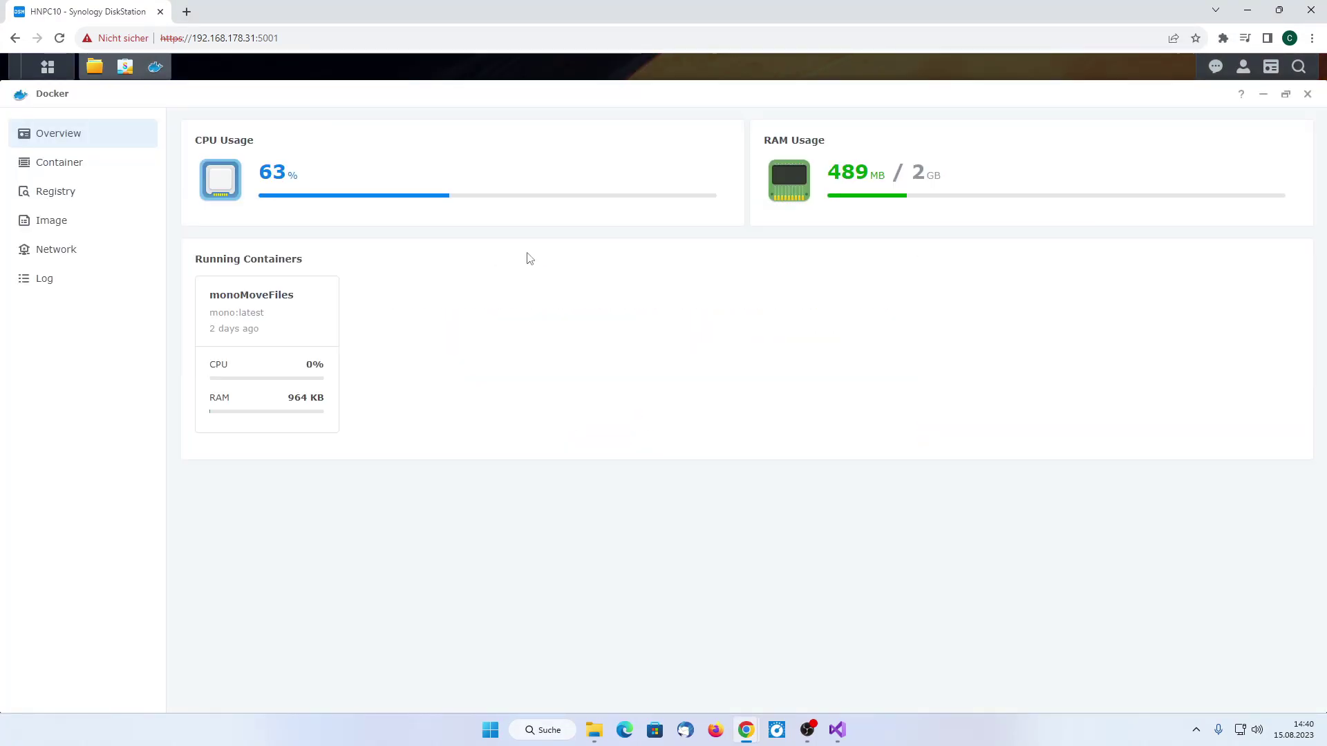
pyautogui.click(92, 204)
pyautogui.click(1230, 131)
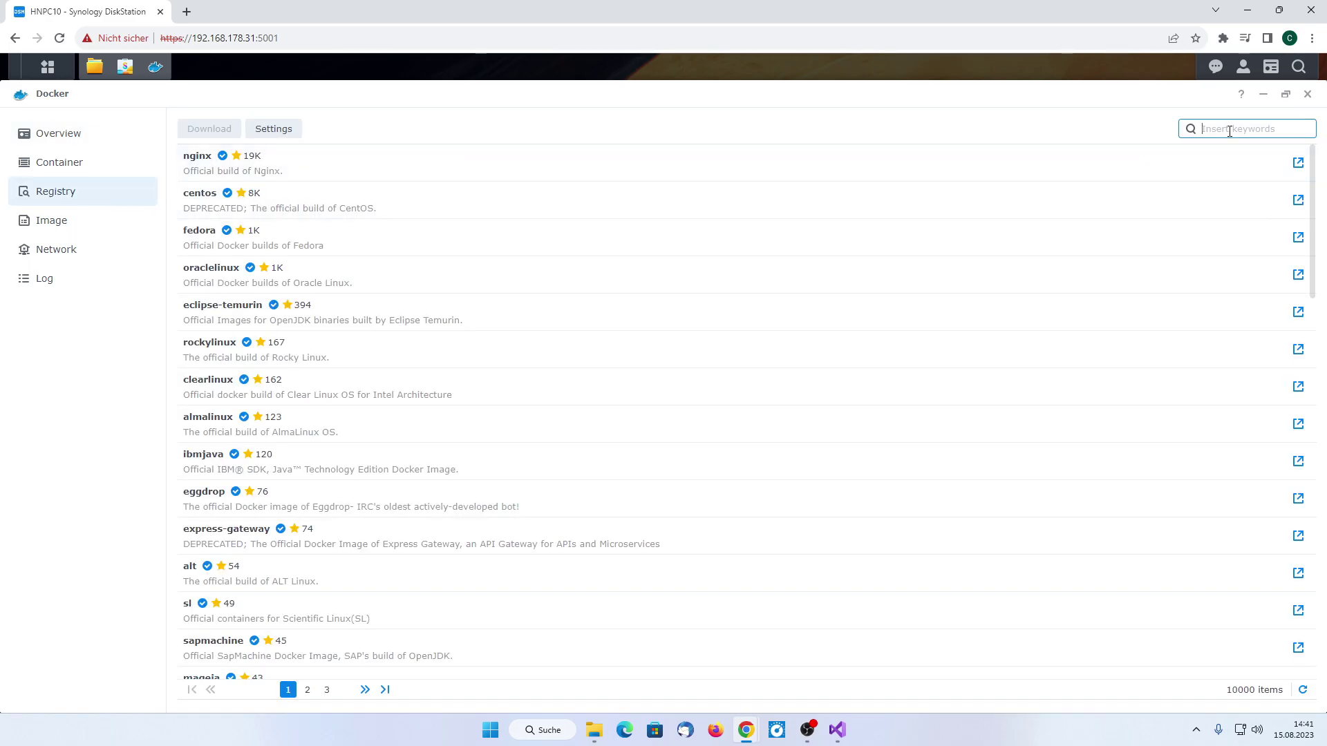
pyautogui.write('mono')
pyautogui.press('Return')
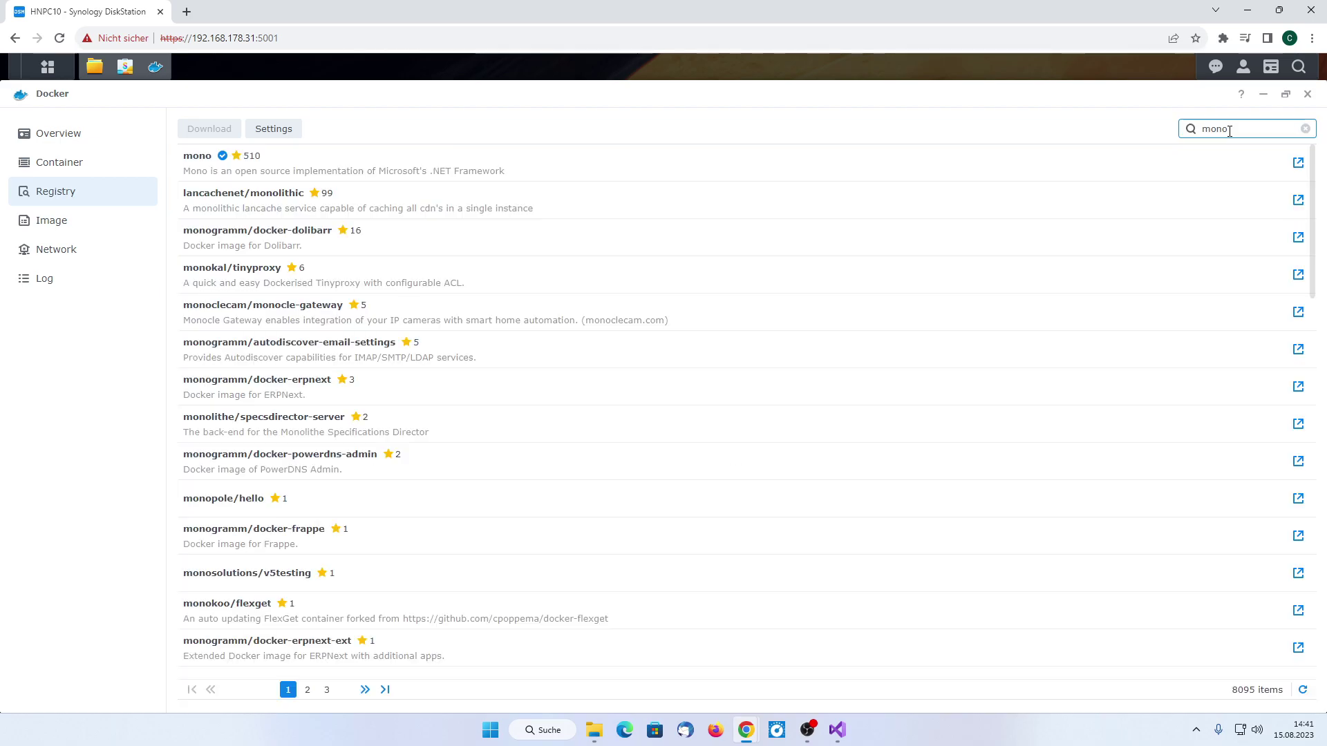
# Download the official mono image with the latest tag and view it among local images
pyautogui.click(502, 168)
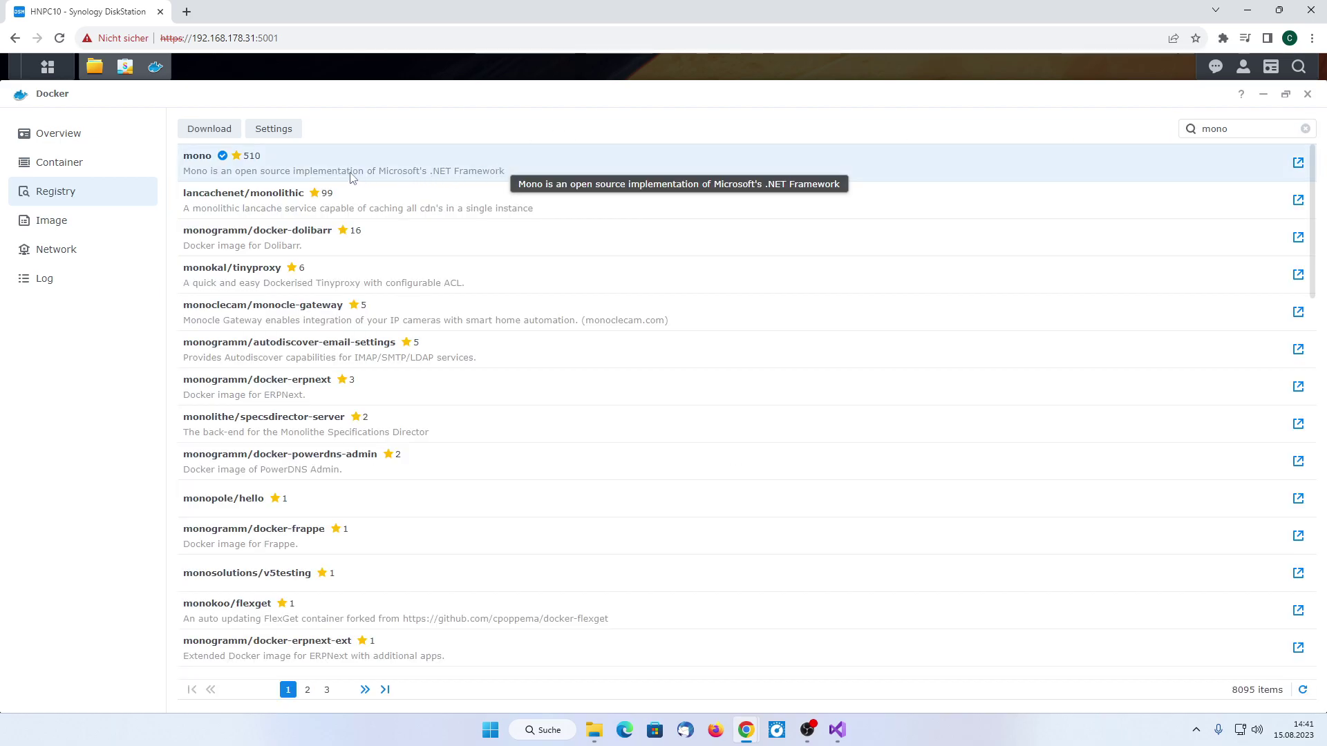
pyautogui.click(209, 130)
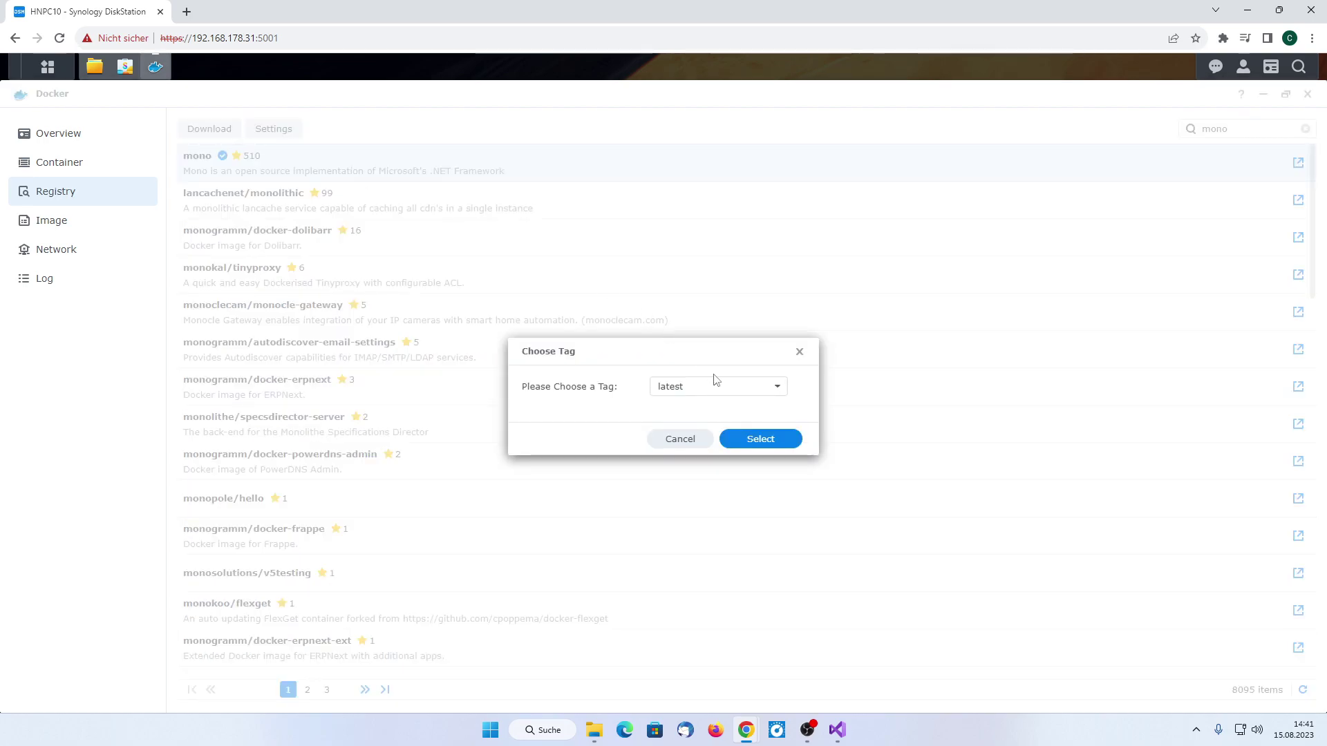
pyautogui.click(761, 440)
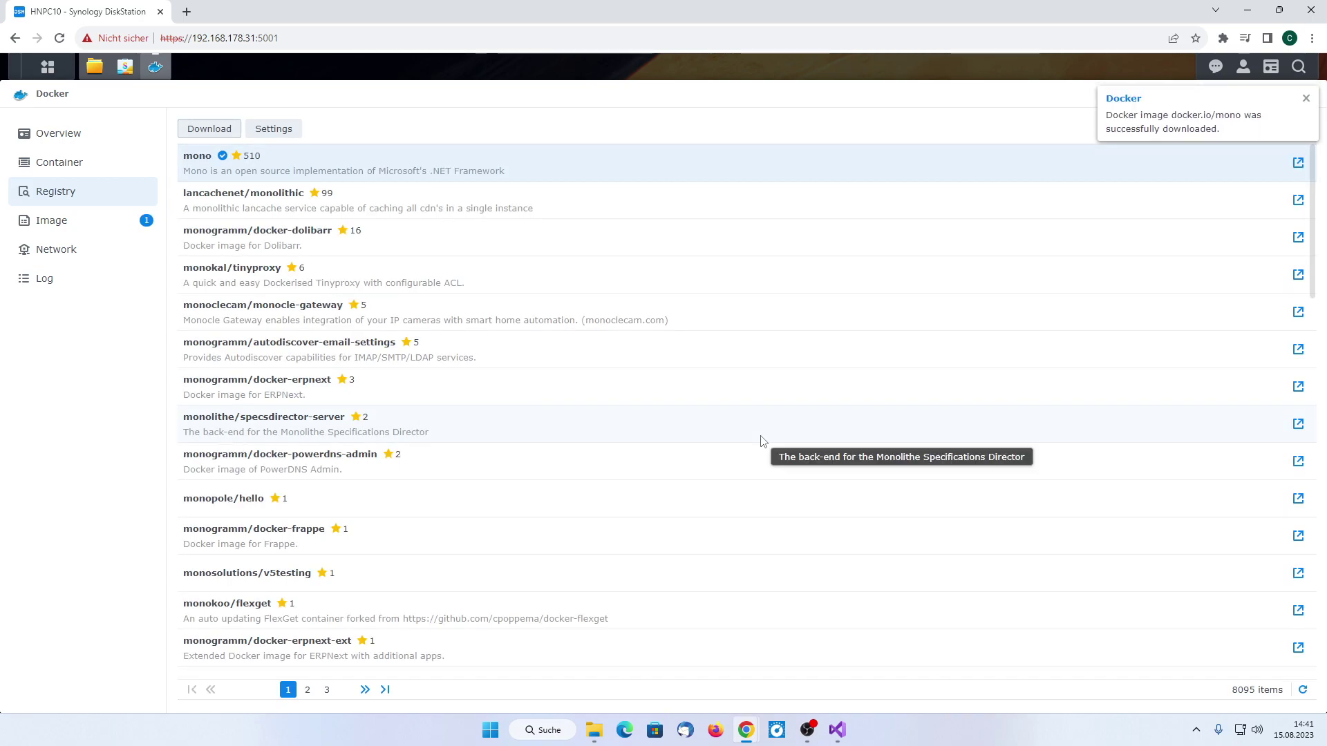
pyautogui.click(135, 222)
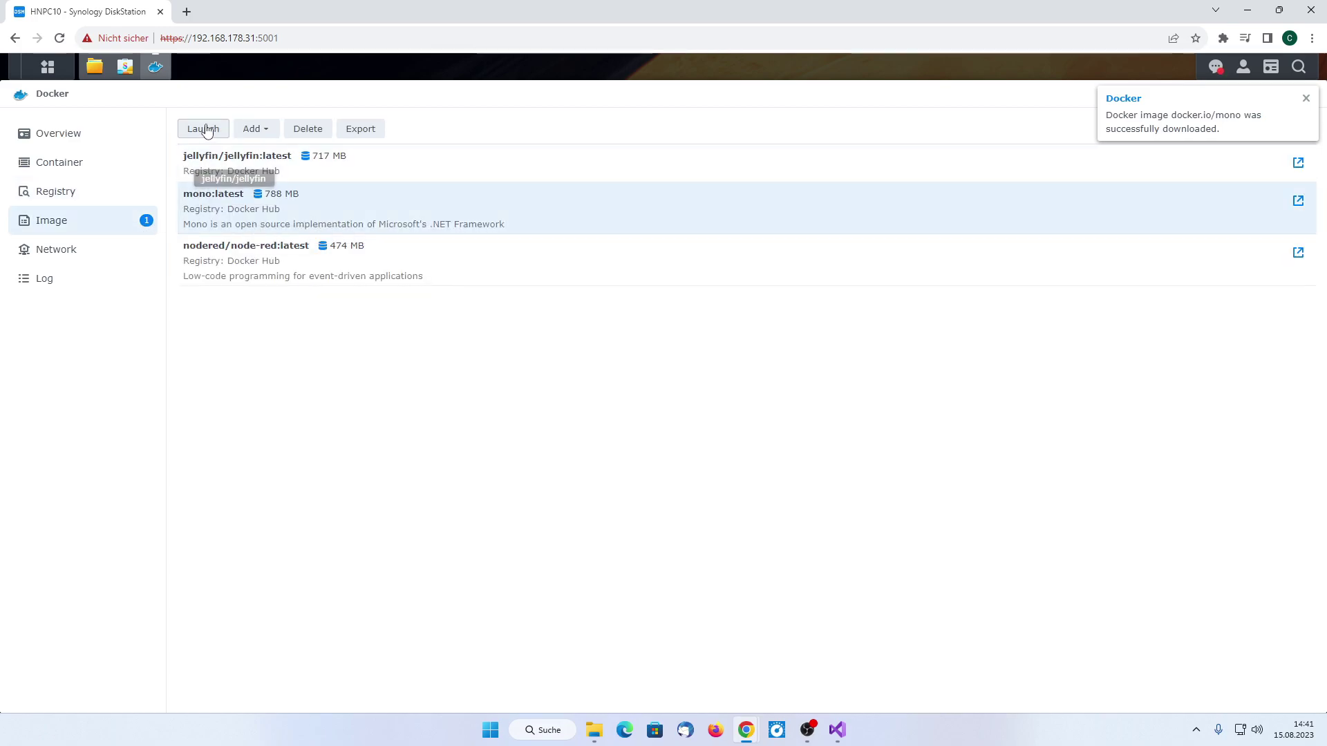
# Launch a container from mono:latest, keeping the name mono1 and default network and port settings
pyautogui.click(204, 128)
pyautogui.click(820, 571)
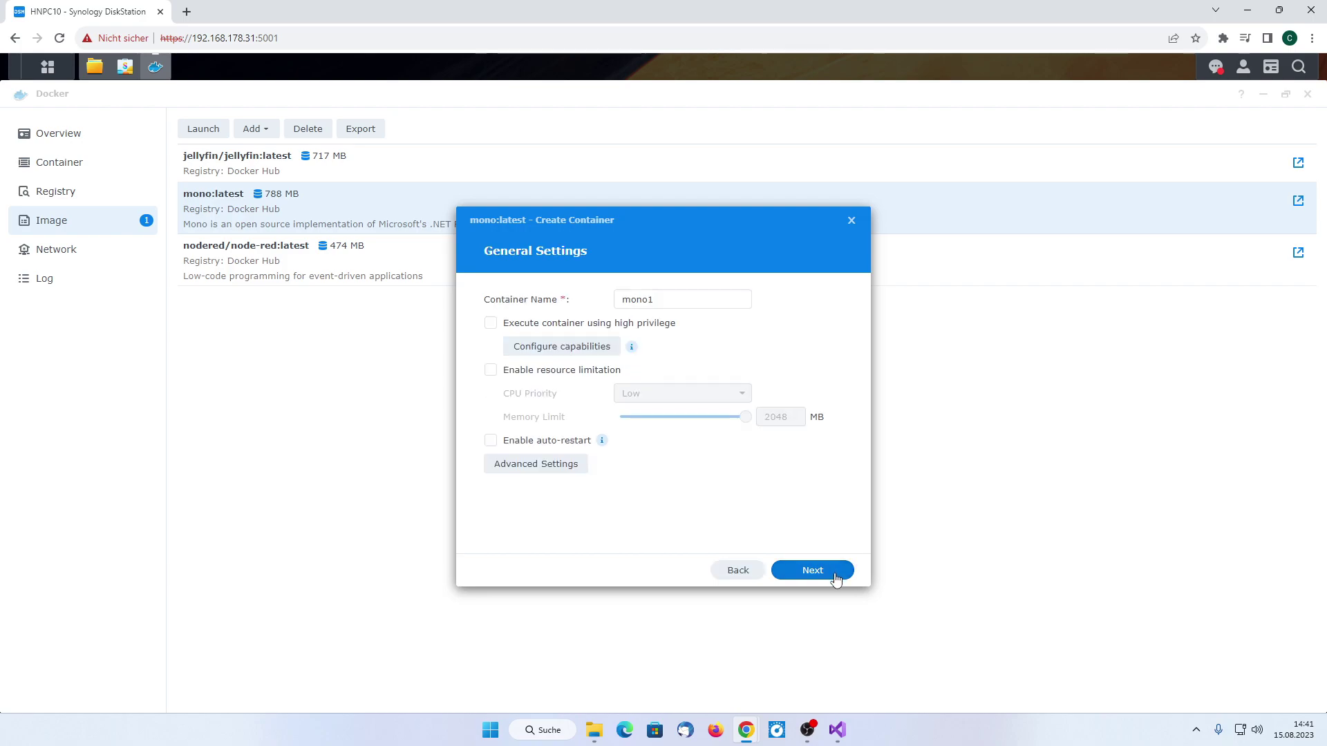
pyautogui.moveTo(703, 303); pyautogui.dragTo(617, 307)
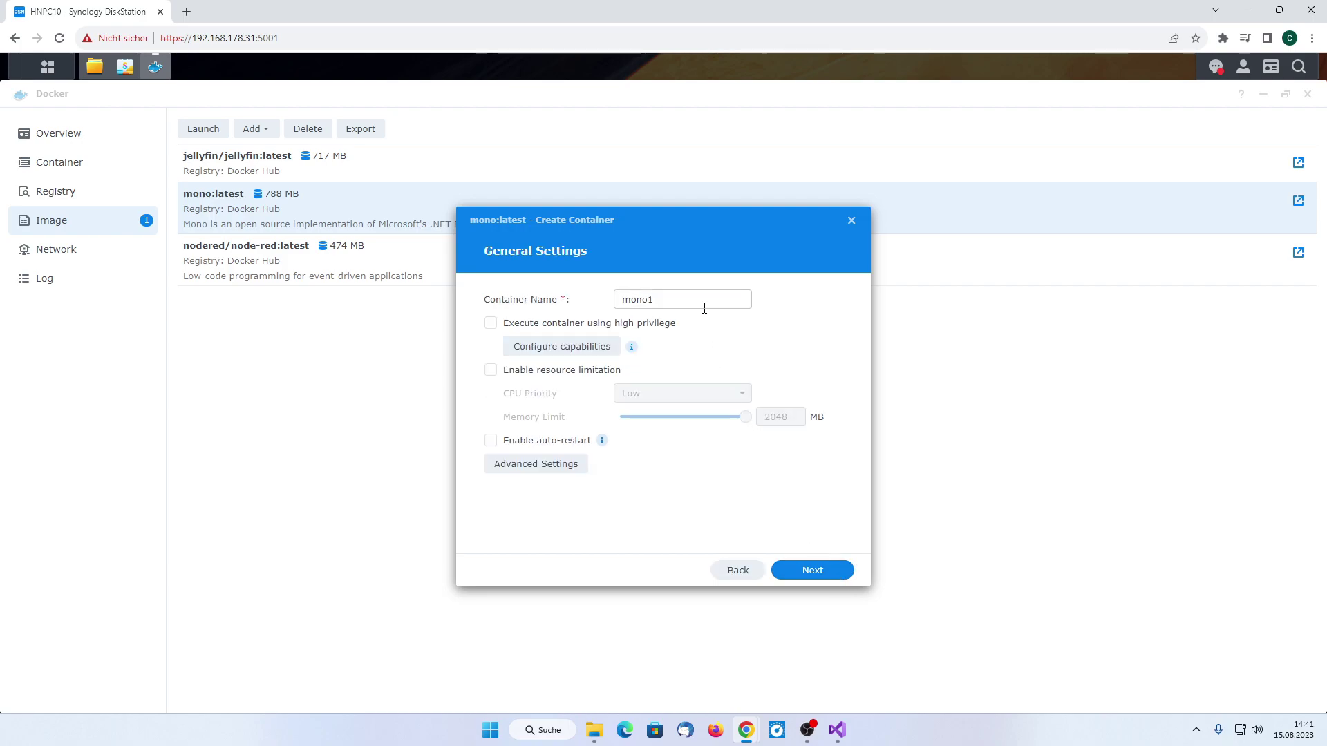
pyautogui.click(653, 306)
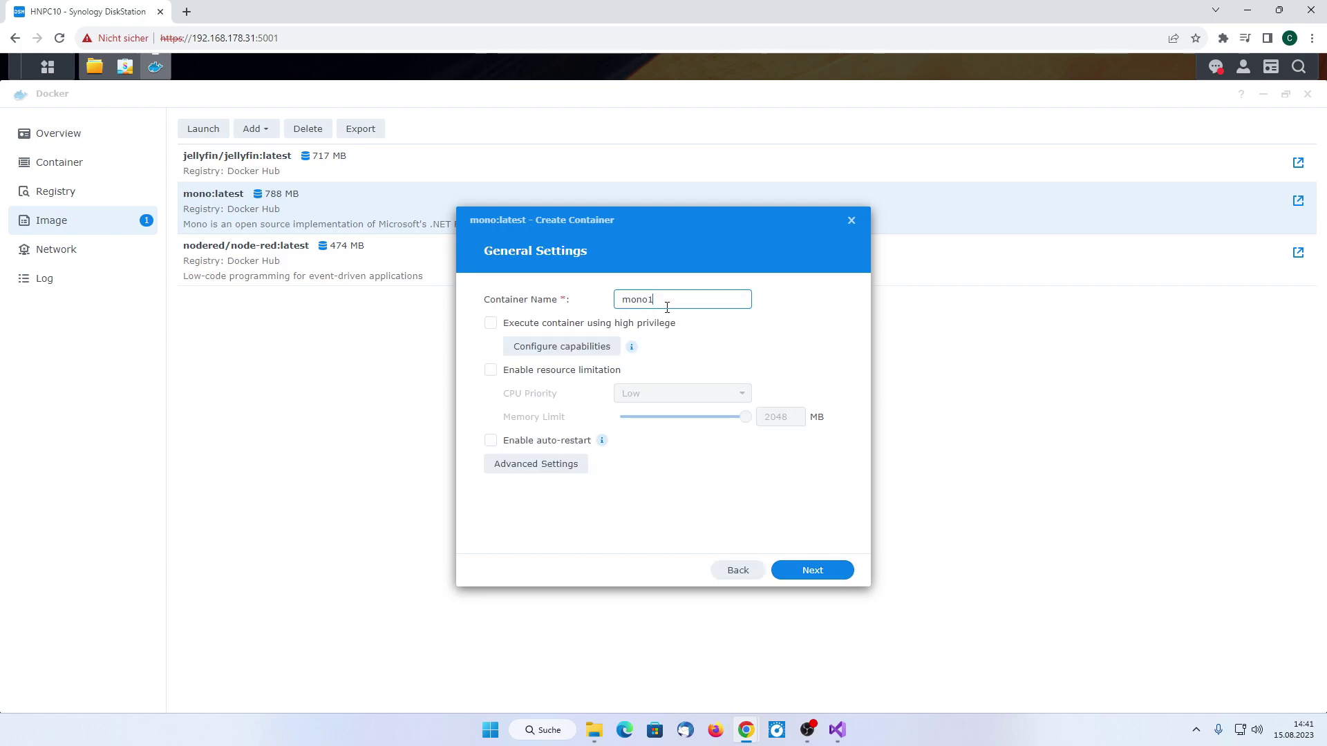
pyautogui.click(825, 570)
pyautogui.click(824, 571)
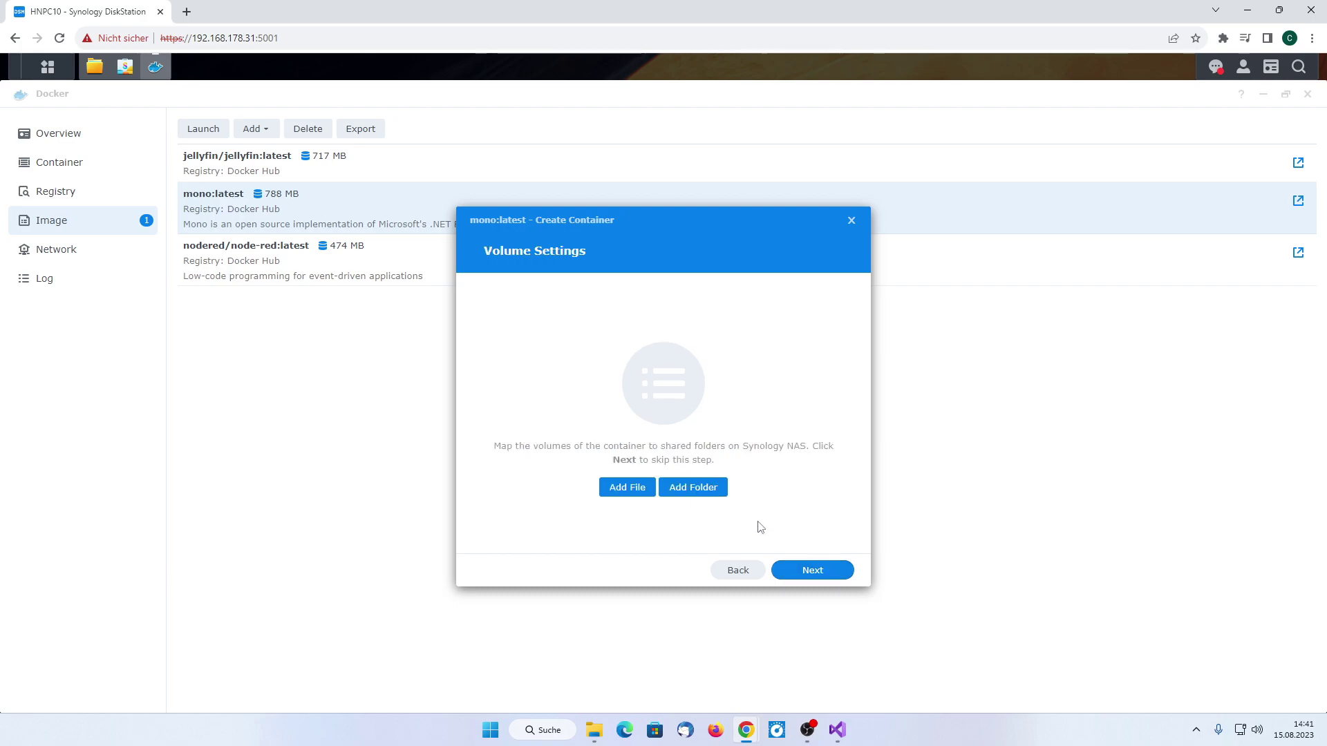
# Mount the docker/mono shared folder at /m and finish the wizard with the container running
pyautogui.click(697, 487)
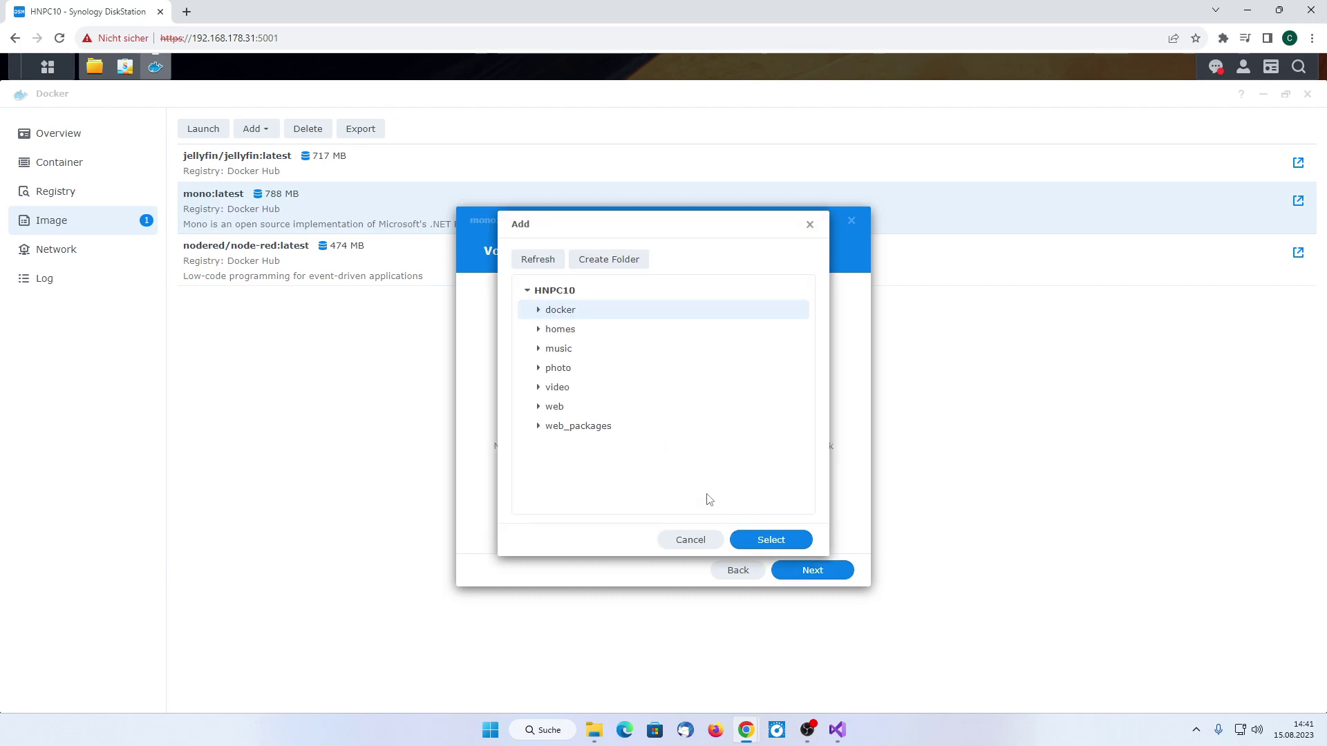
pyautogui.click(538, 310)
pyautogui.click(583, 352)
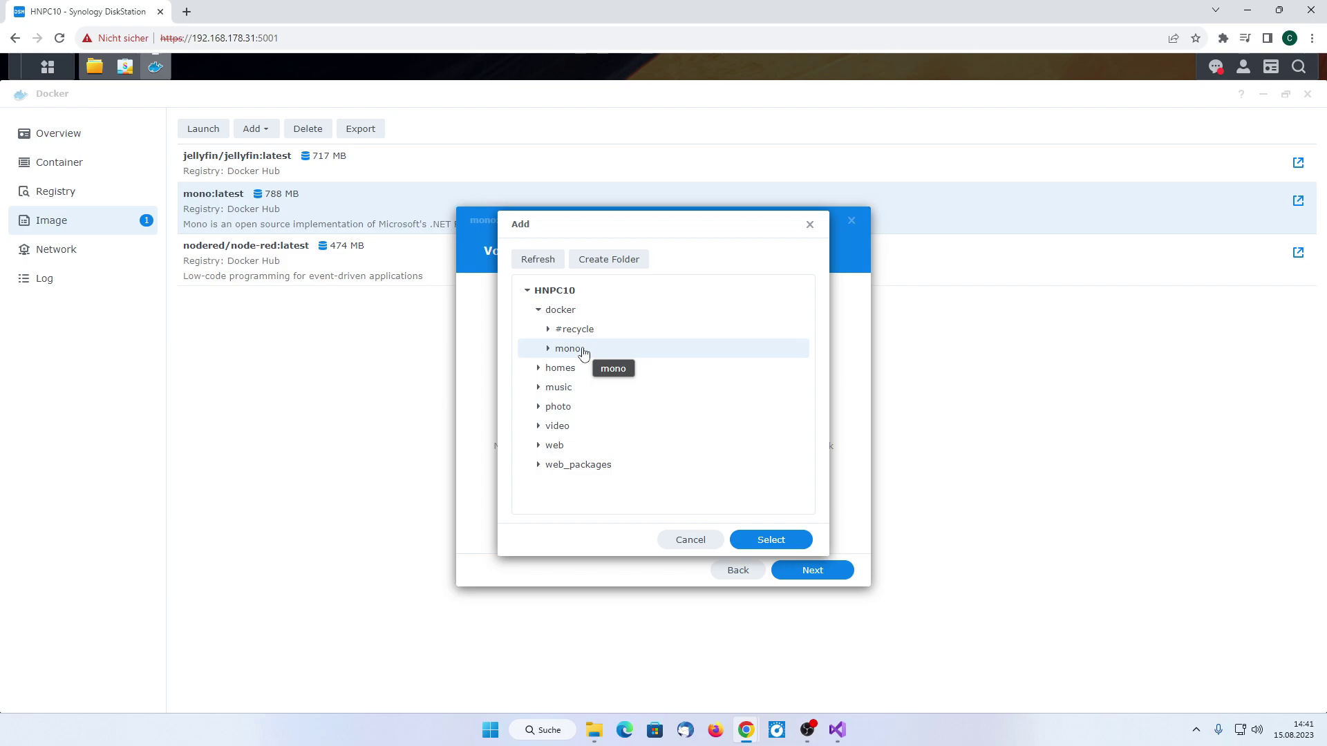
pyautogui.click(785, 547)
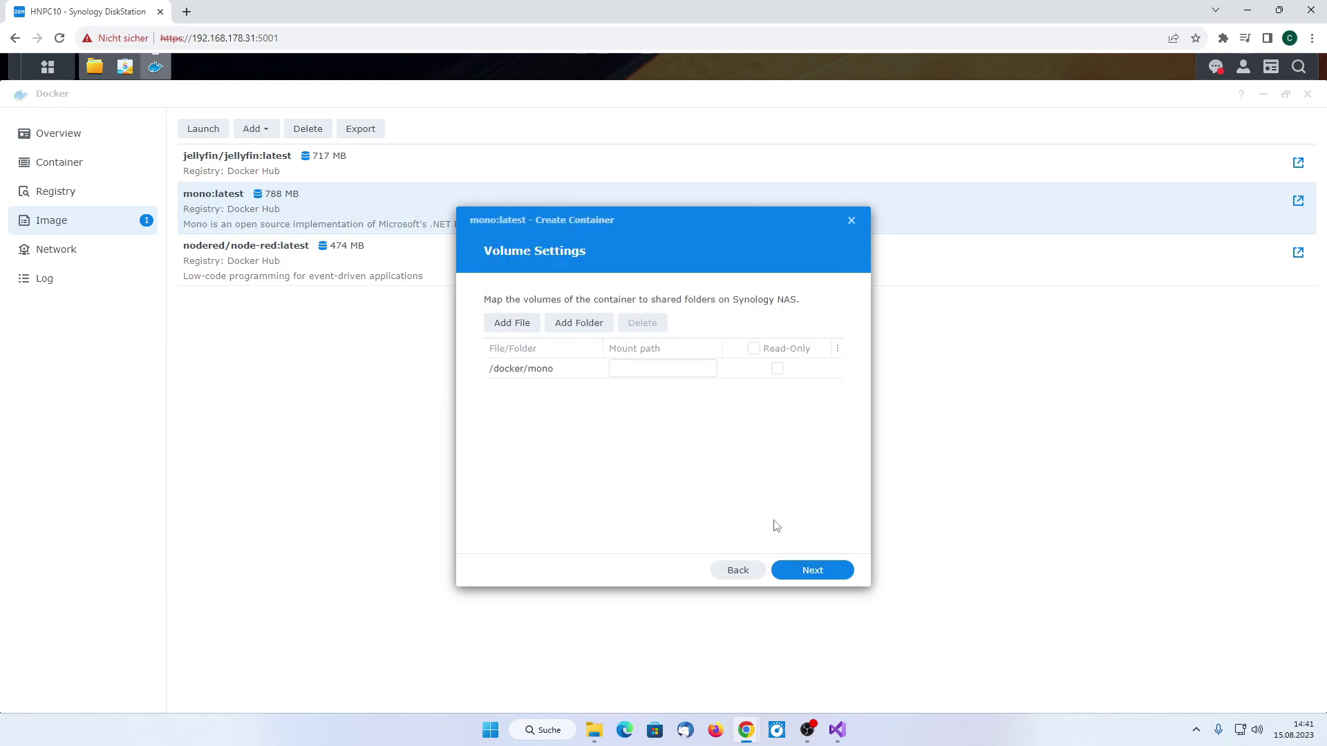
pyautogui.click(678, 370)
pyautogui.write('/m')
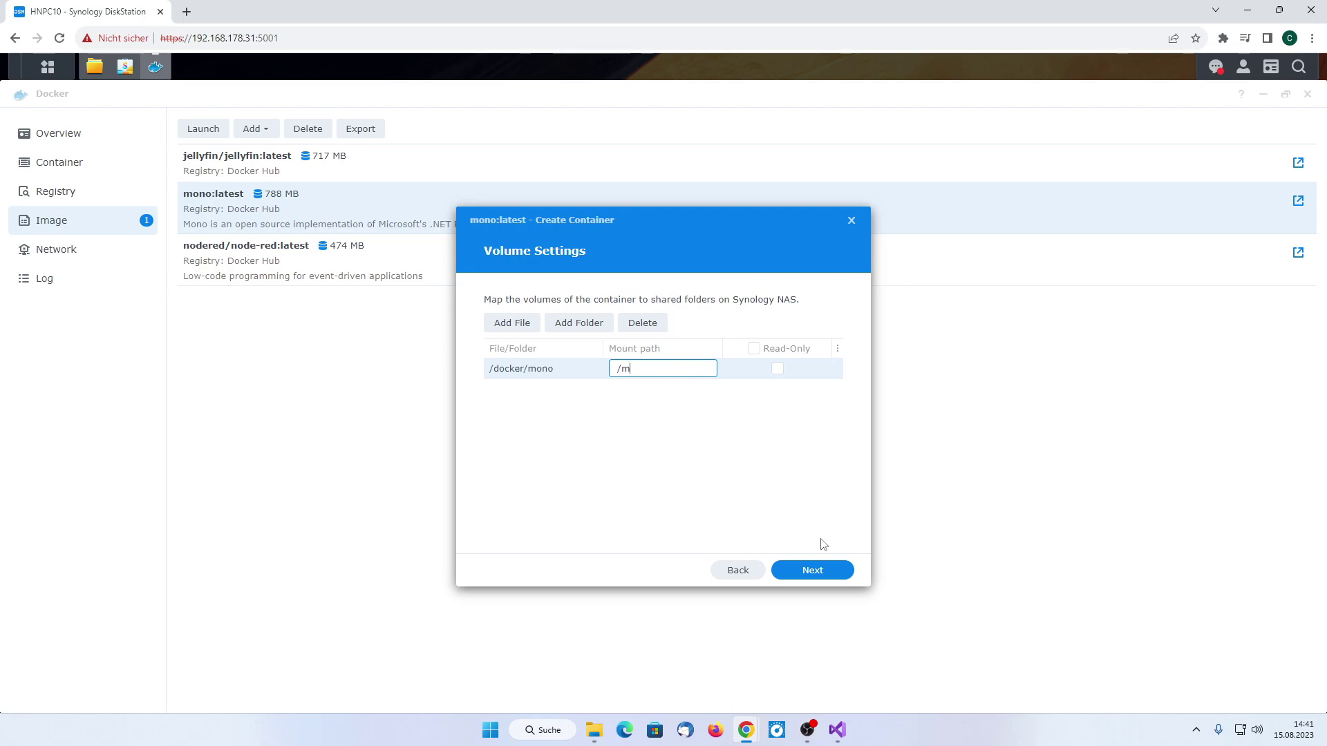
pyautogui.click(814, 573)
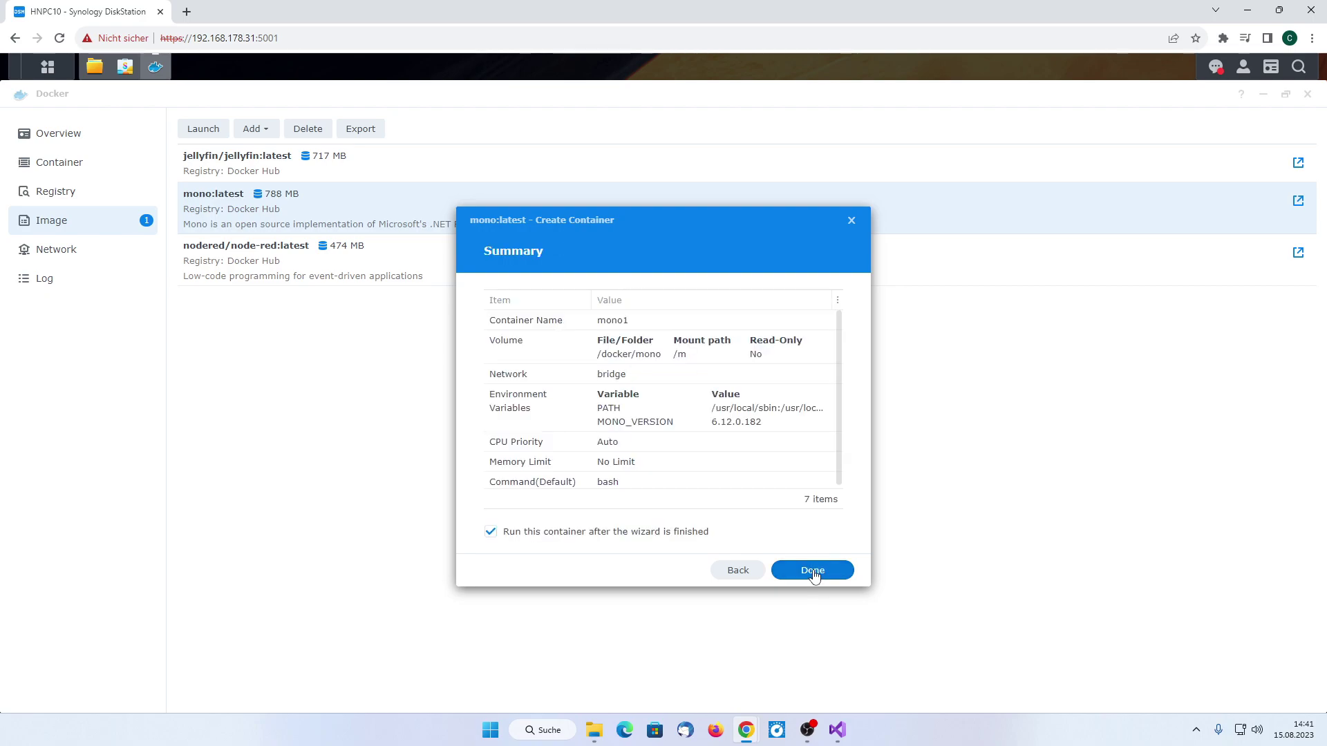
pyautogui.click(814, 572)
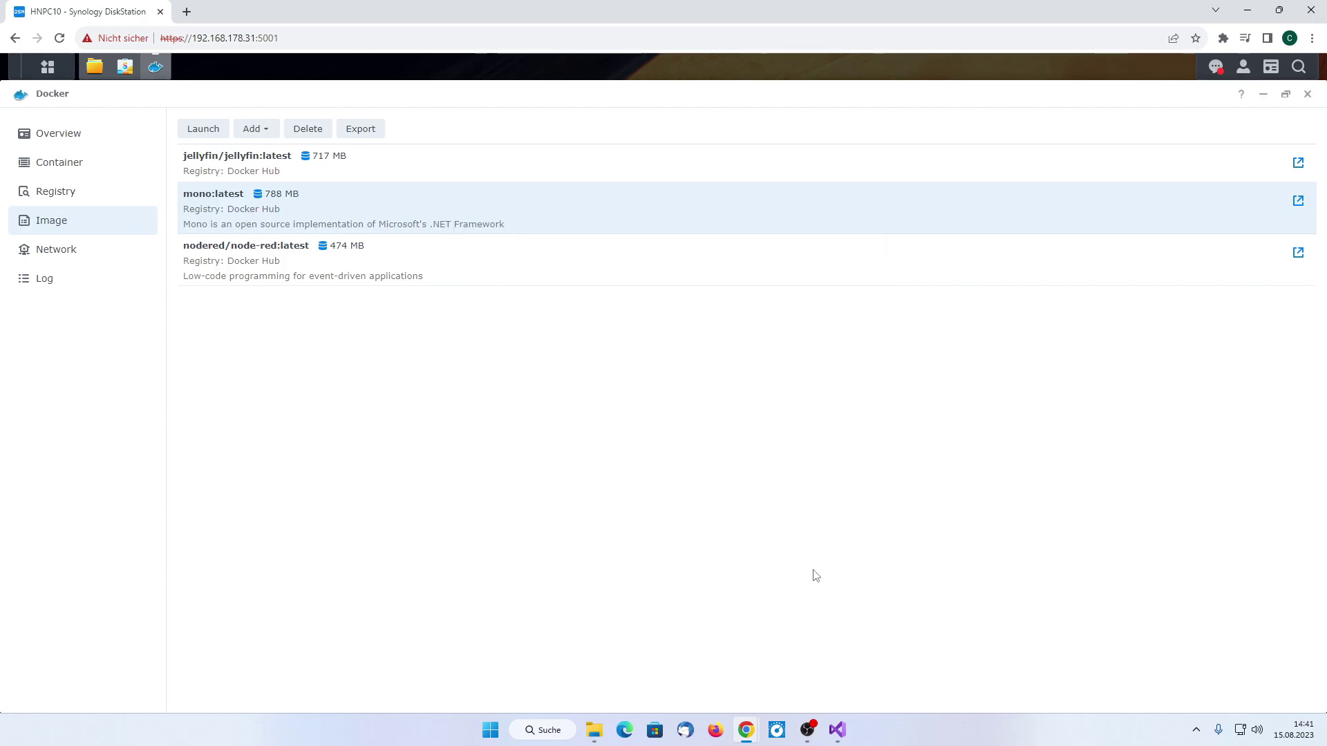
# Open the details of the running mono1 container
pyautogui.click(99, 171)
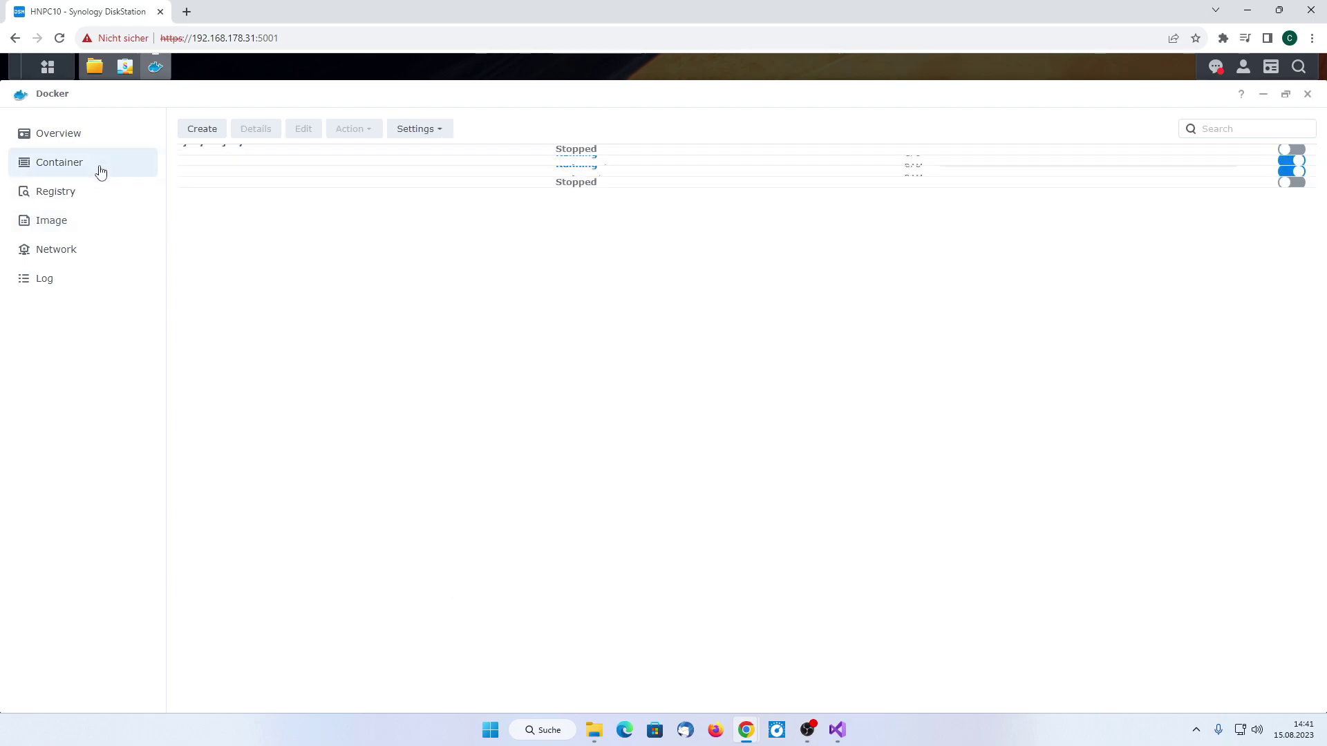
pyautogui.click(258, 210)
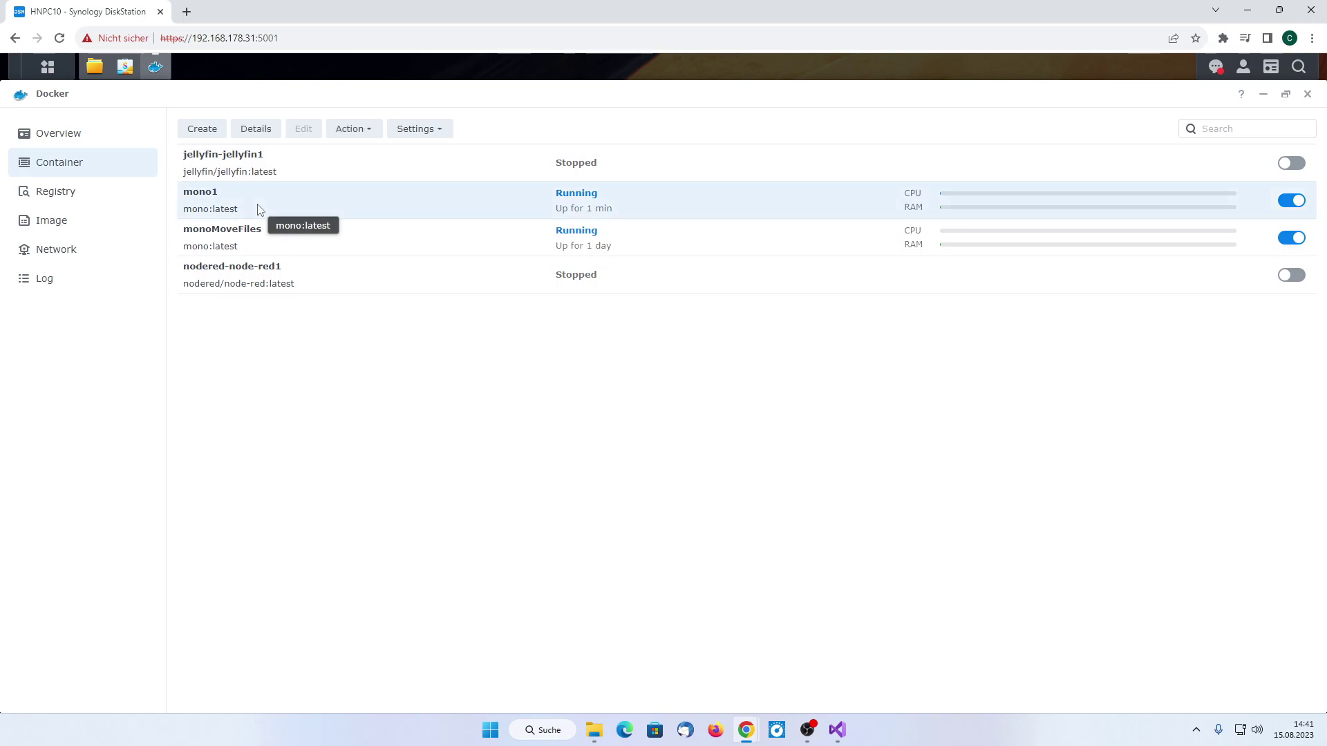
pyautogui.click(256, 129)
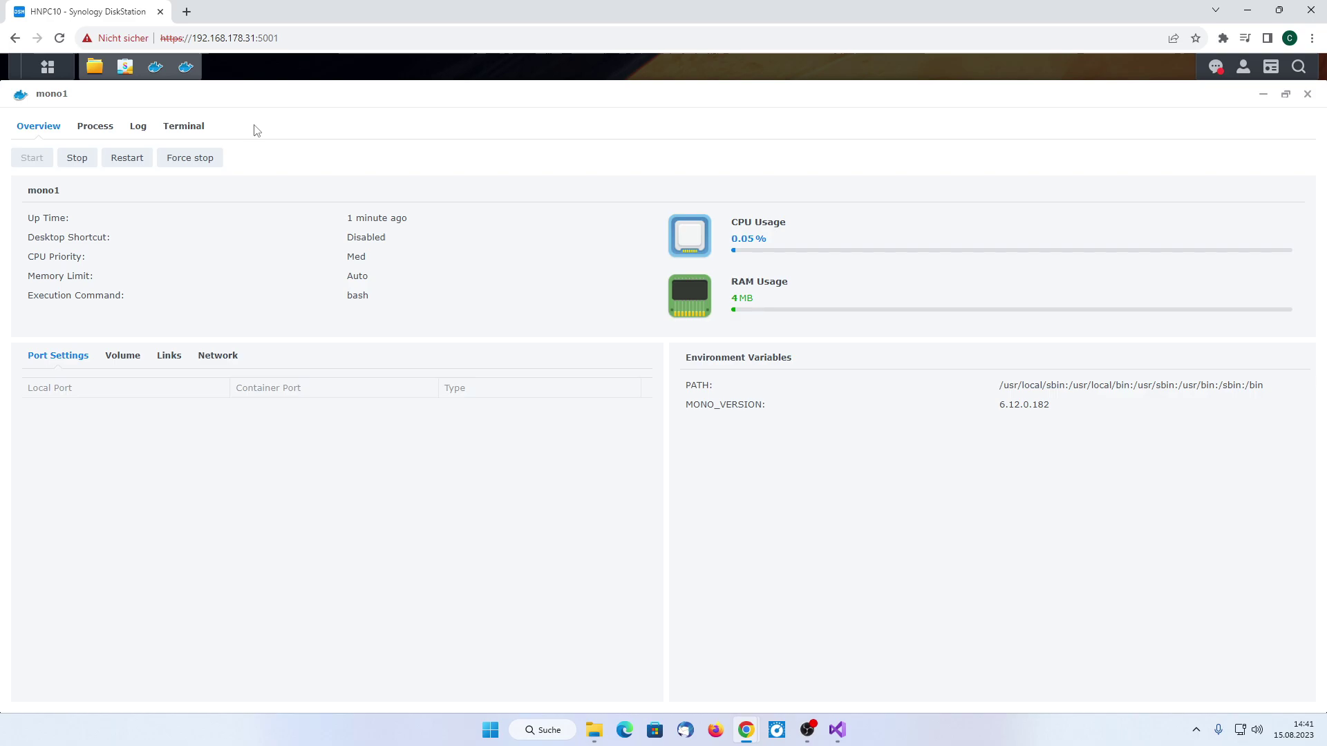
# Show the docker/mono folder and review the code.cs source in the code editor
pyautogui.click(95, 67)
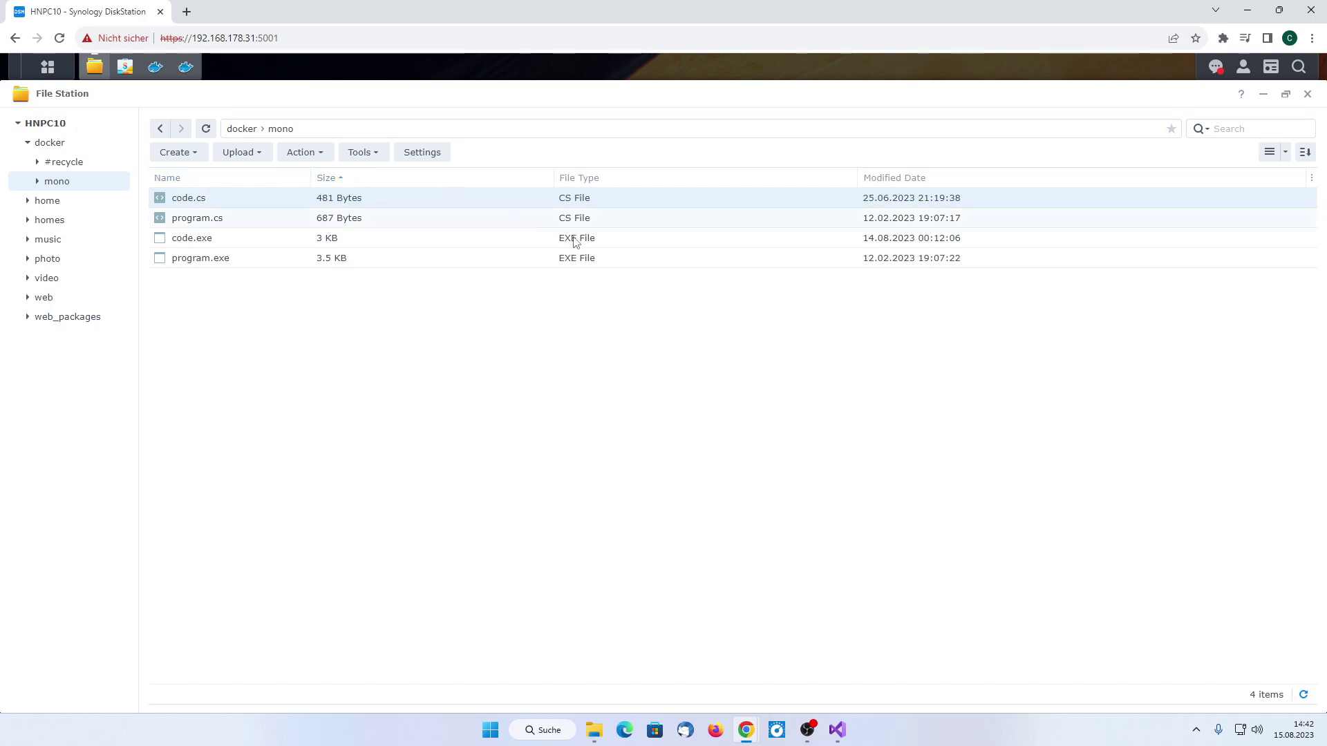
pyautogui.click(847, 739)
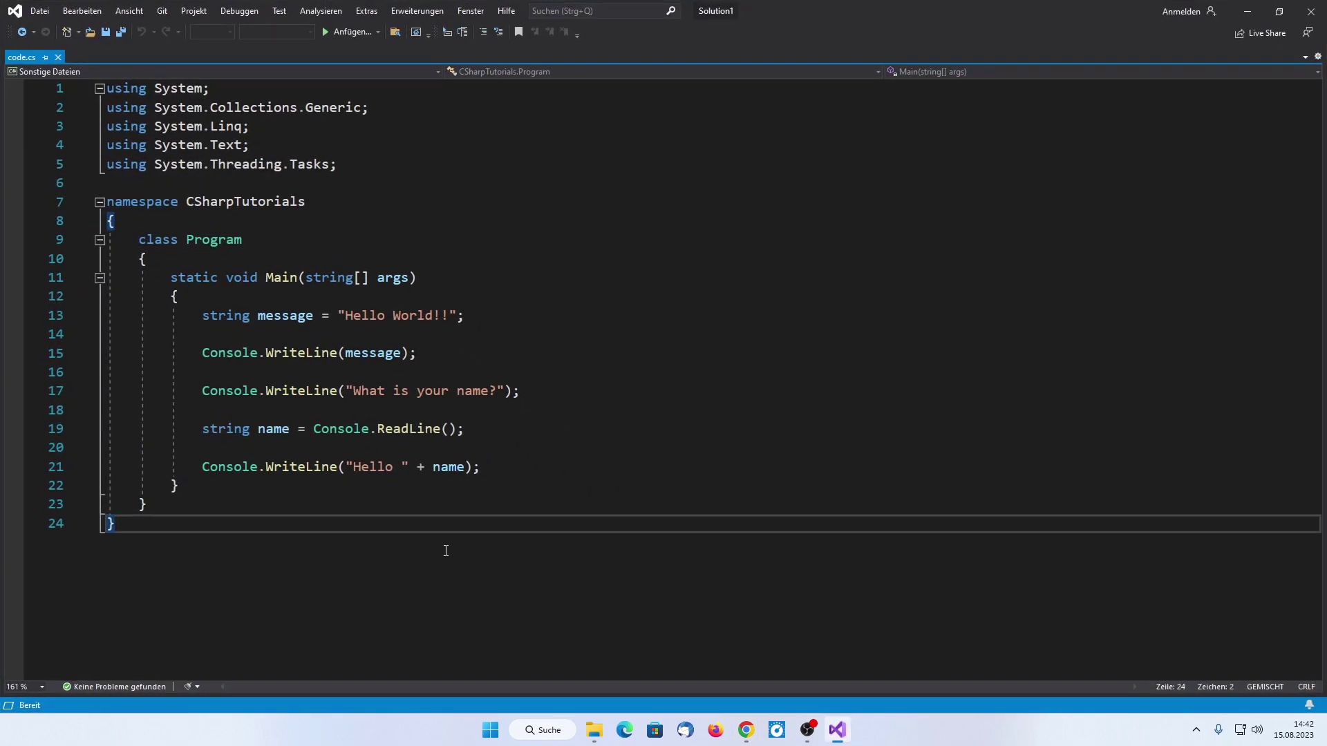
pyautogui.moveTo(447, 551); pyautogui.dragTo(262, 72)
pyautogui.click(657, 600)
pyautogui.click(837, 730)
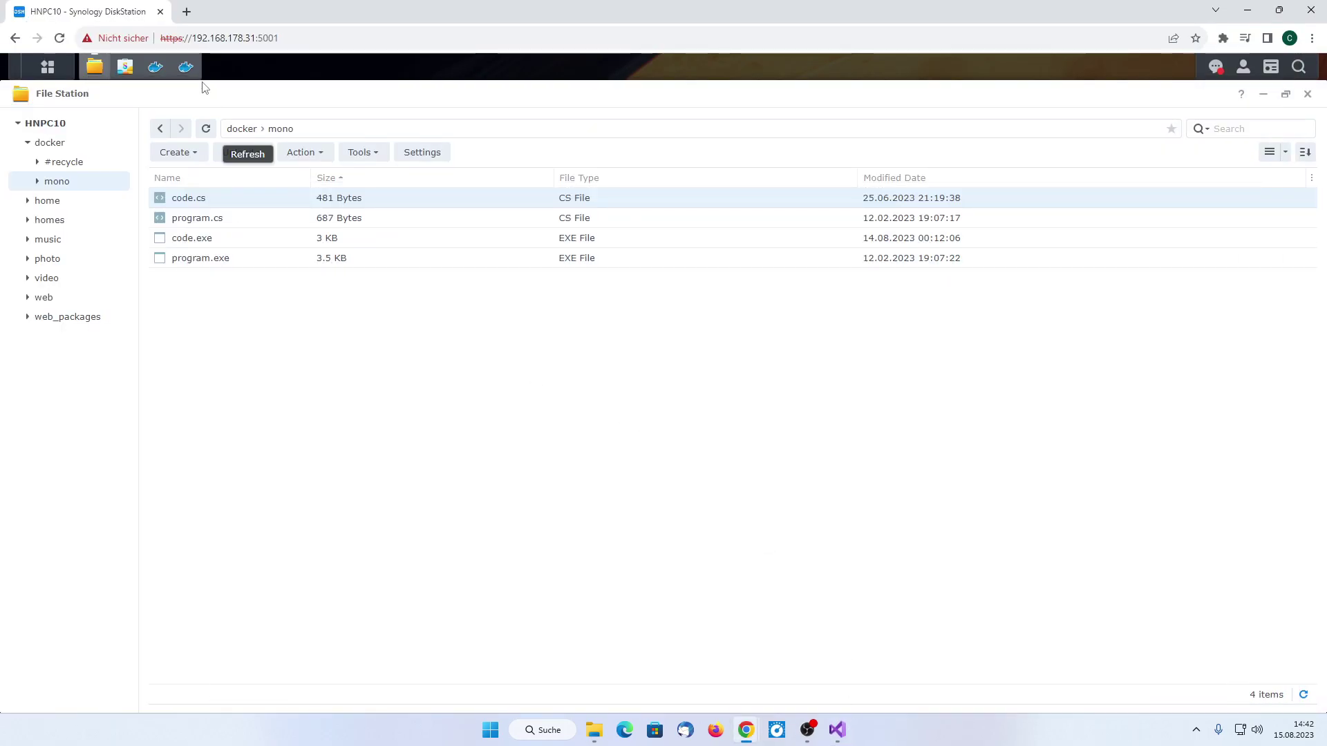
# In a terminal session of the mono1 container, compile the source with mcs /m/code.cs
pyautogui.click(188, 68)
pyautogui.click(198, 127)
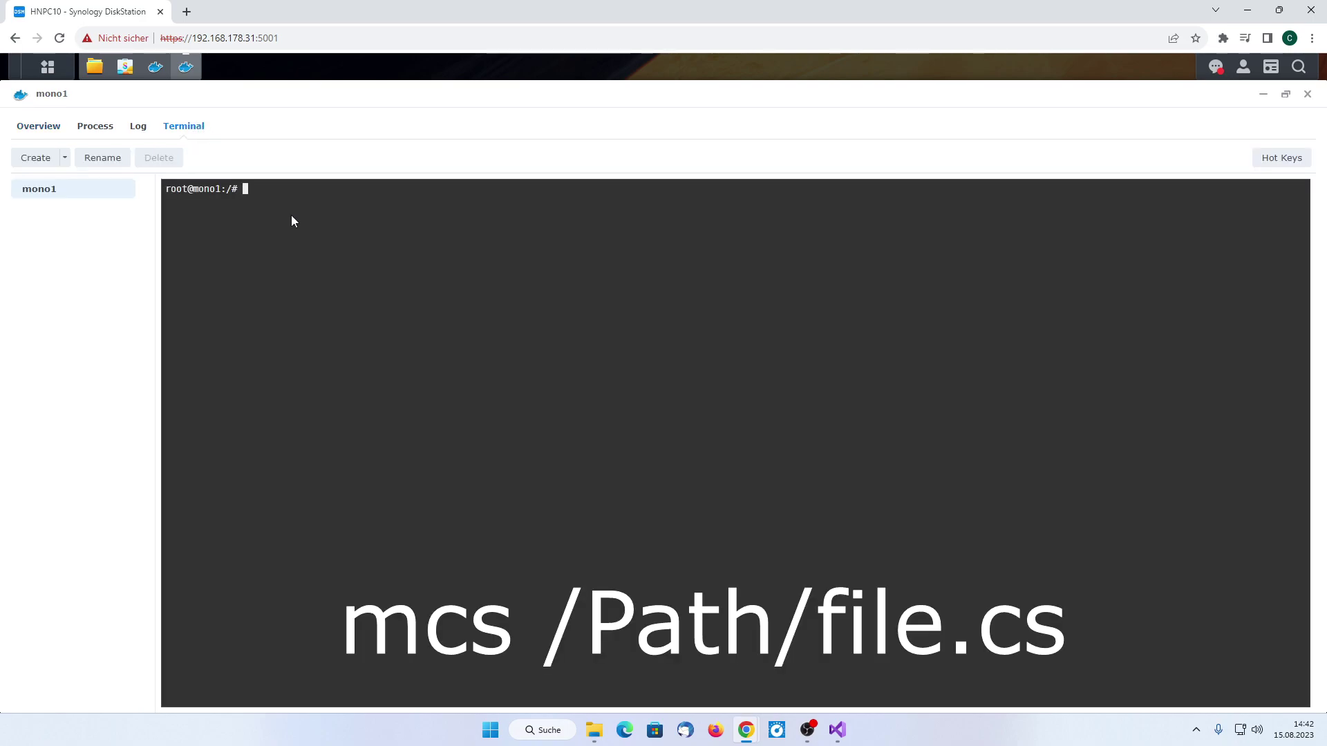
pyautogui.write('mcs')
pyautogui.write(' /m/code.cs')
pyautogui.press('Return')
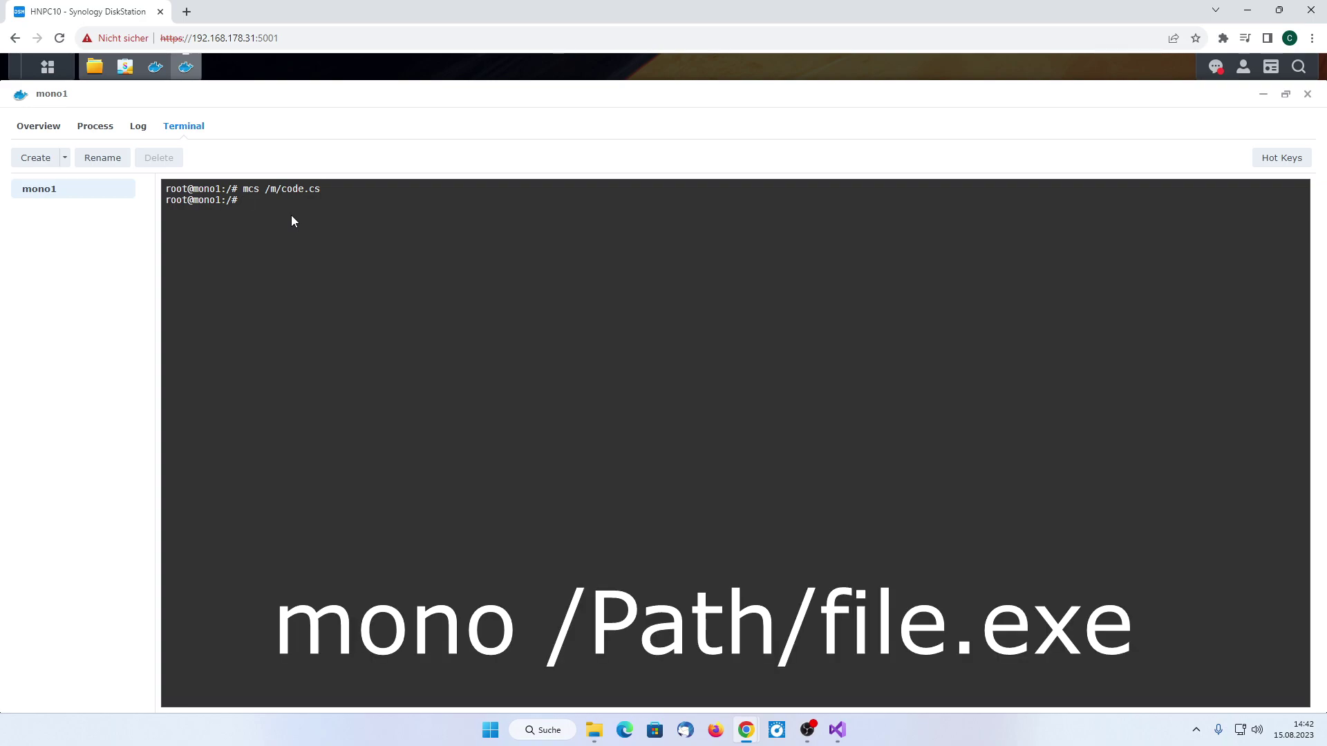
pyautogui.write('mono ')
pyautogui.write('/m/code.exe')
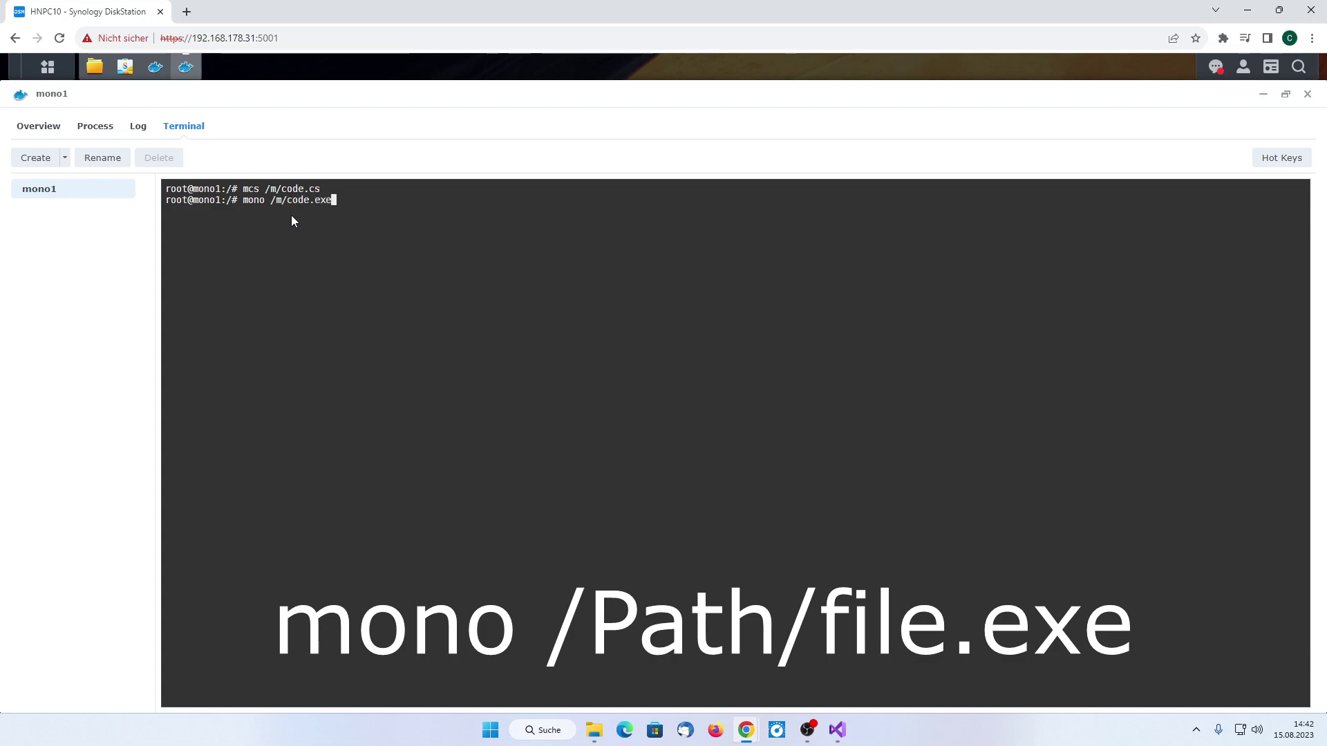
# Run mono /m/code.exe twice, entering the names Test1 and Test2
pyautogui.press('Return')
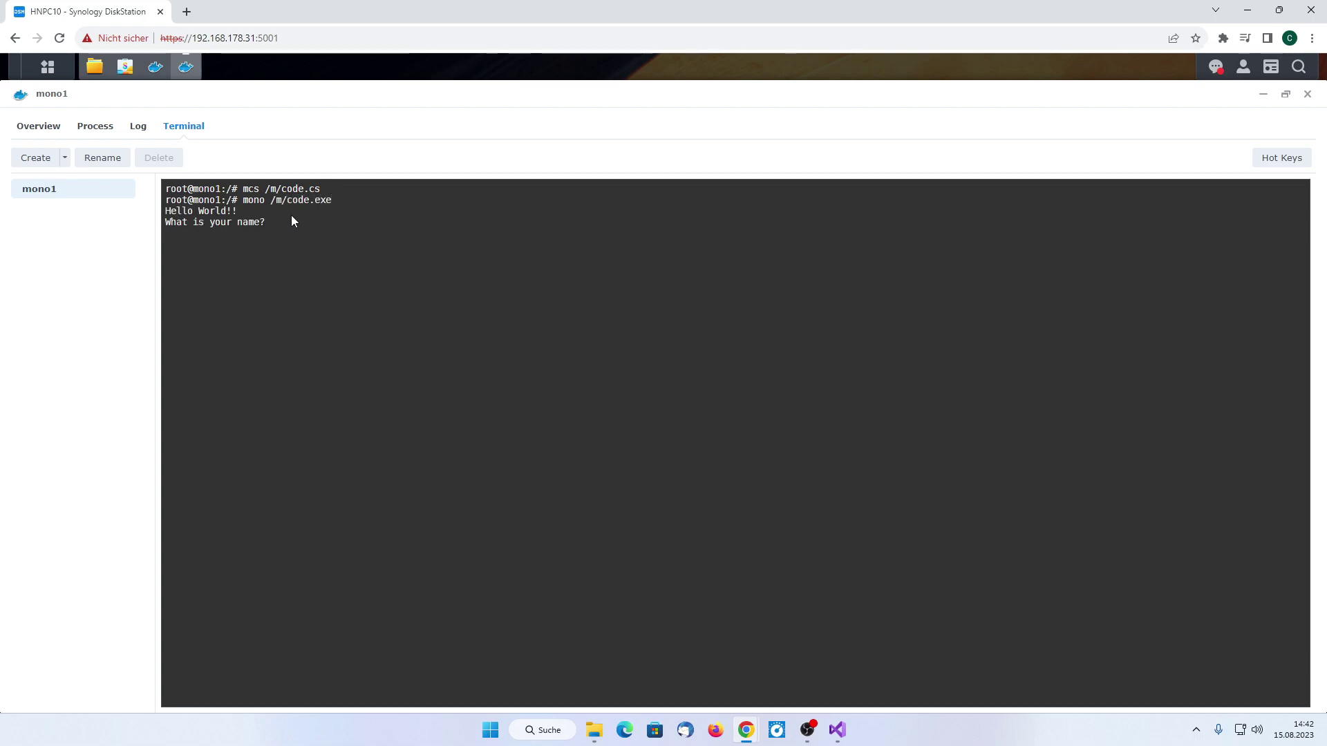
pyautogui.write('Test')
pyautogui.write('1')
pyautogui.press('Return')
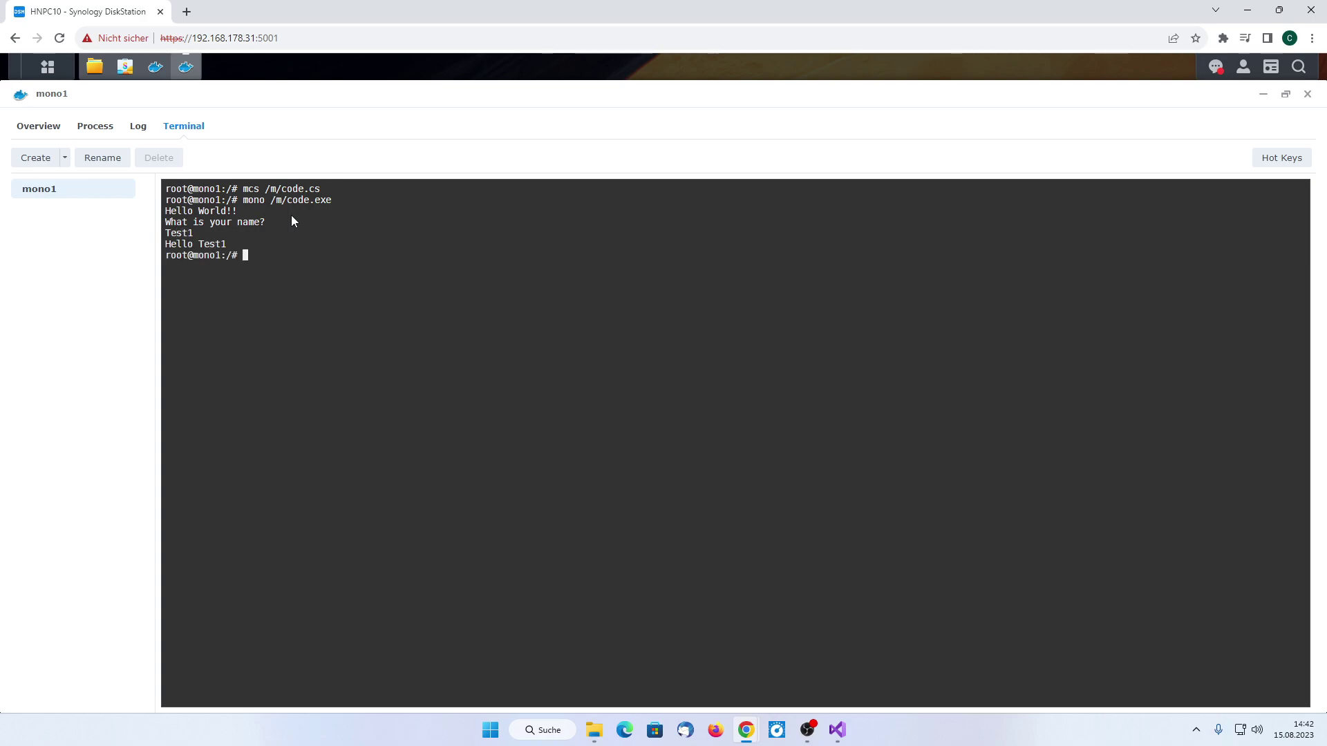
pyautogui.press('Up')
pyautogui.press('Return')
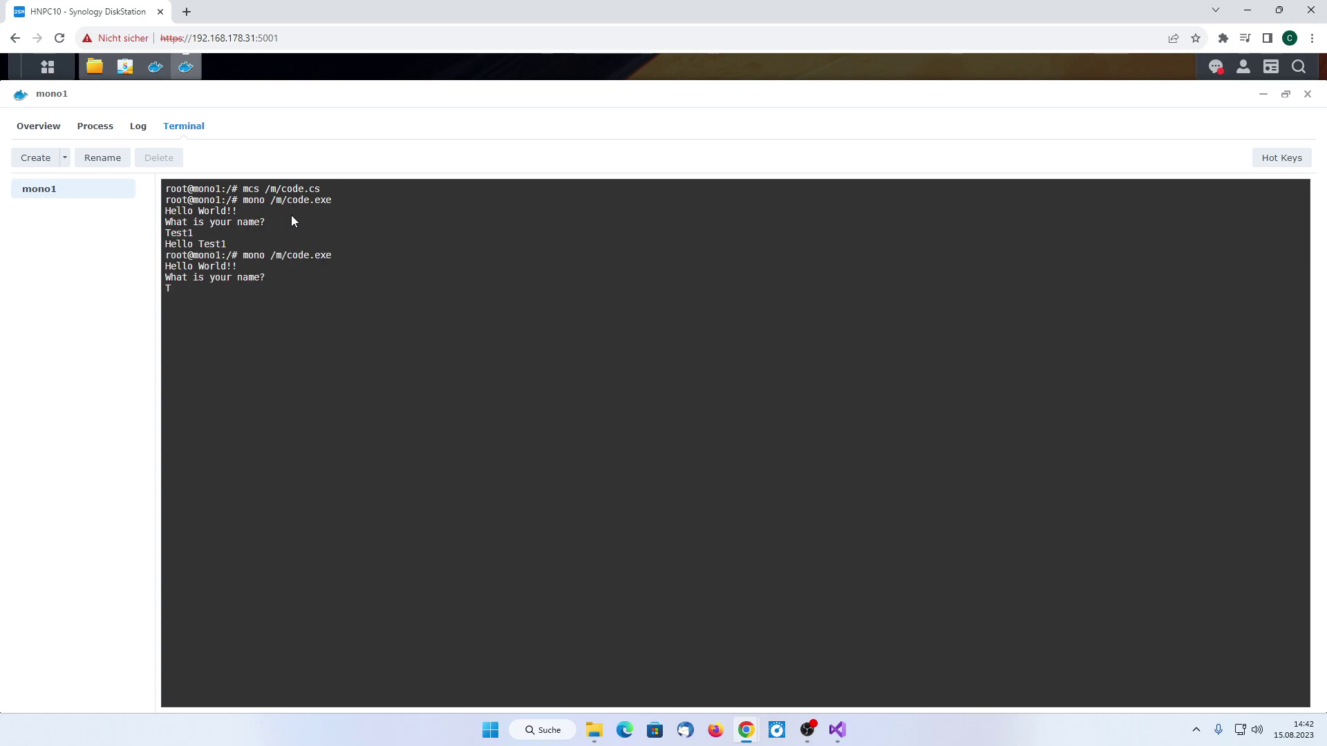
pyautogui.write('Test2')
pyautogui.press('Return')
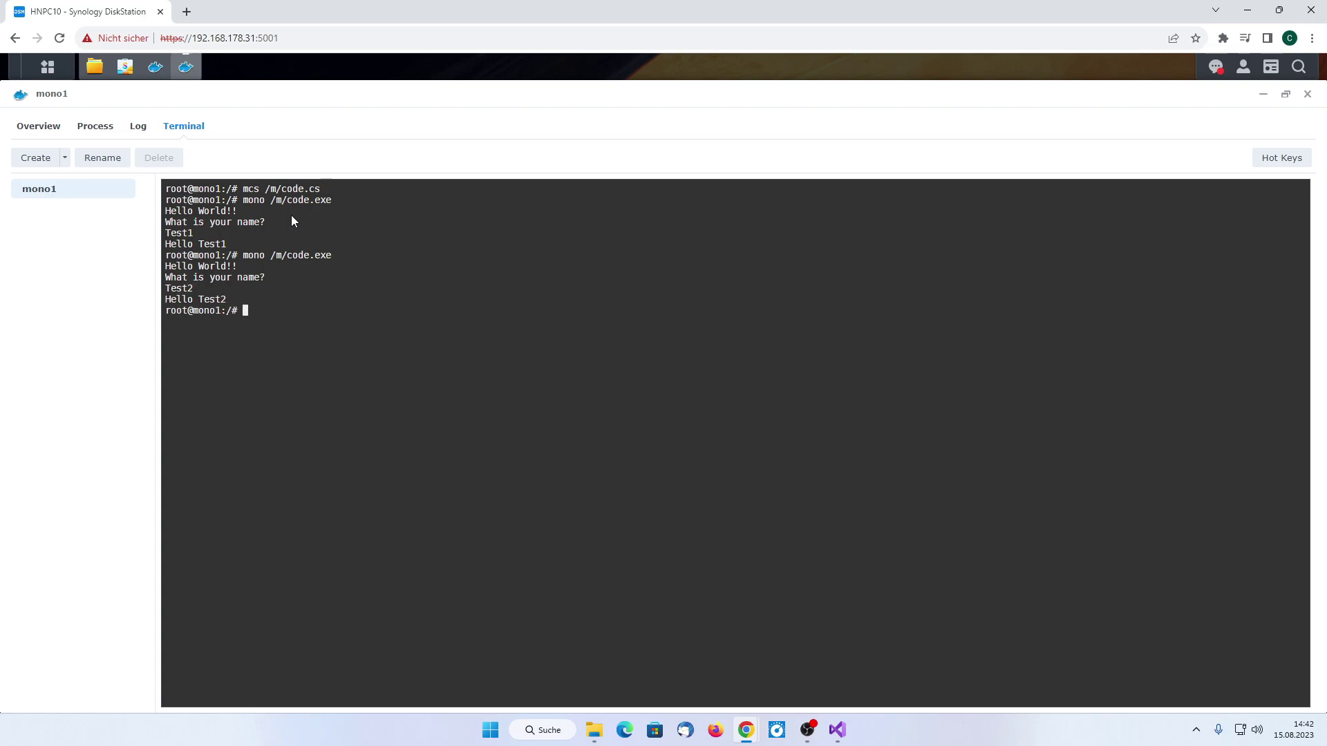